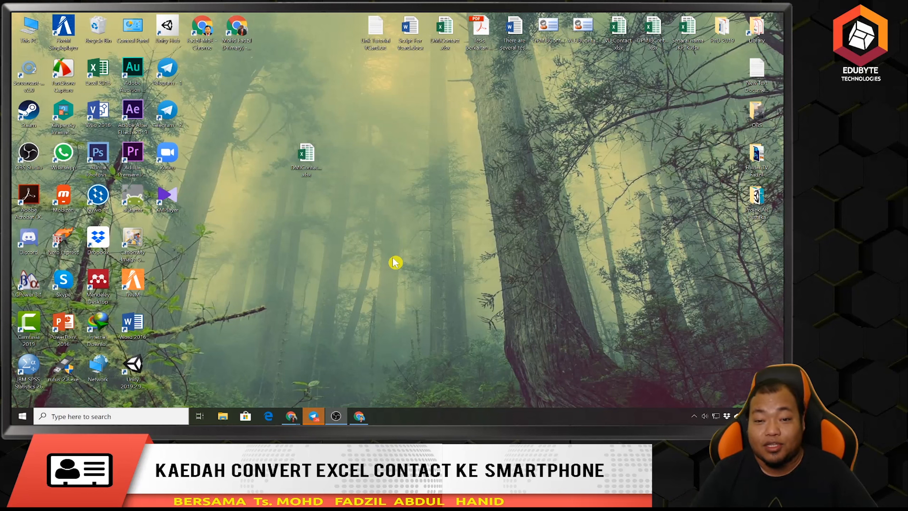
Open the DMJContactPendidikan workbook from the desktop.
{"action": "left_click", "coordinate": [306, 166]}
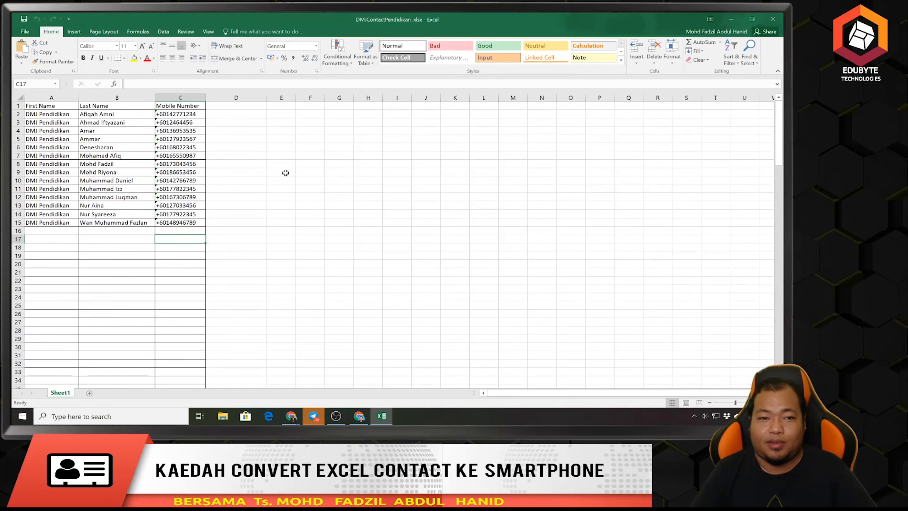
{"action": "left_click", "coordinate": [252, 196]}
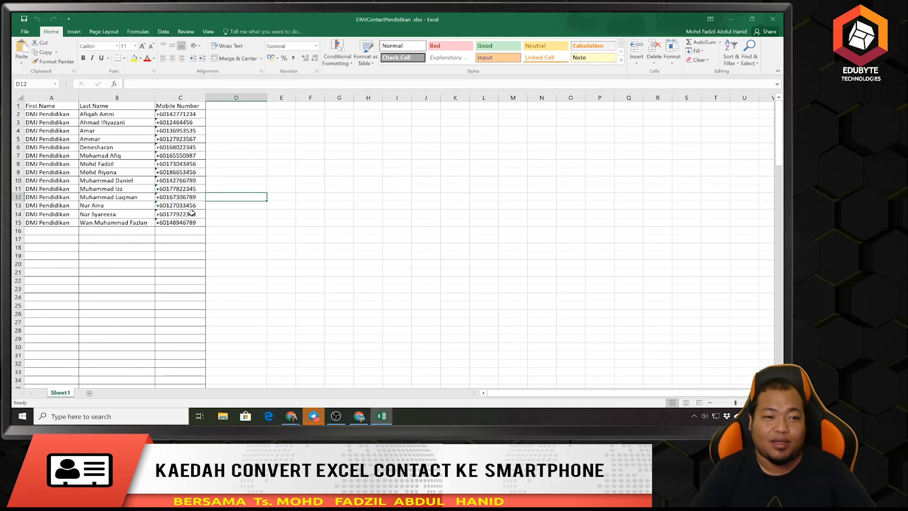
{"action": "left_click", "coordinate": [285, 174]}
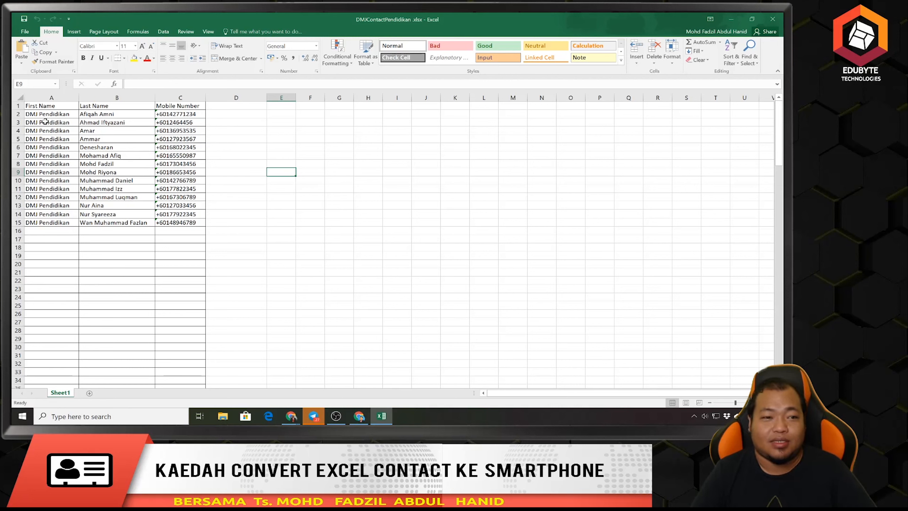
Examine the First Name, Last Name and Mobile Number column headings in row 1.
{"action": "left_click", "coordinate": [52, 107]}
{"action": "left_click", "coordinate": [97, 107]}
{"action": "left_click", "coordinate": [158, 105]}
{"action": "left_click", "coordinate": [59, 105]}
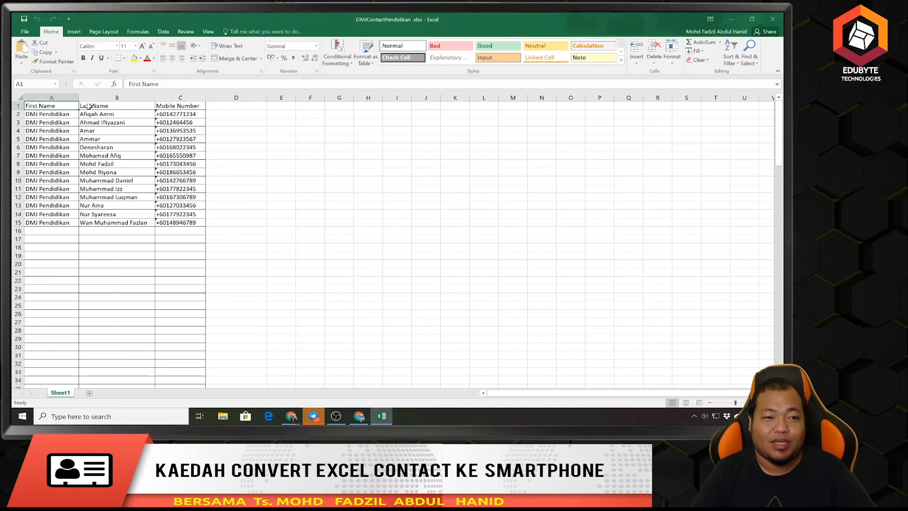
{"action": "left_click", "coordinate": [108, 106]}
{"action": "left_click", "coordinate": [178, 106]}
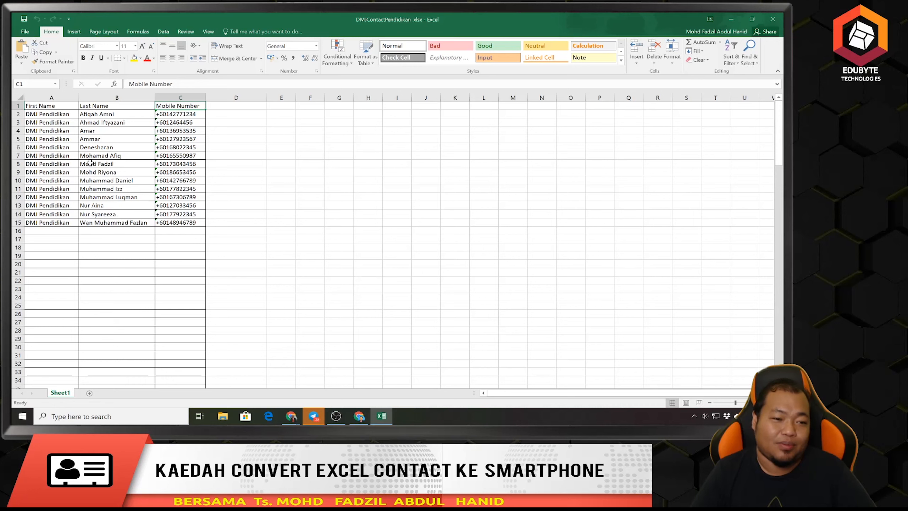
Review how the contact entries are filled in under the First Name and Last Name columns.
{"action": "left_click", "coordinate": [93, 115]}
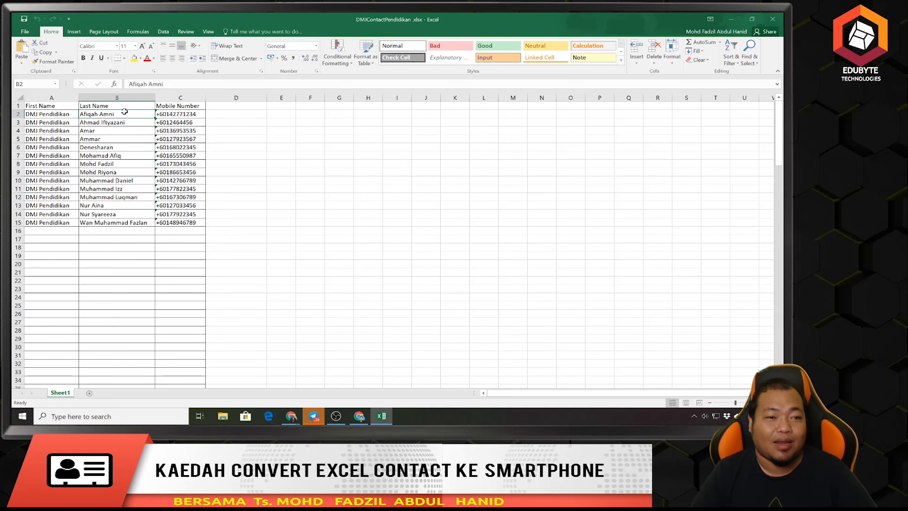
{"action": "left_click", "coordinate": [116, 139]}
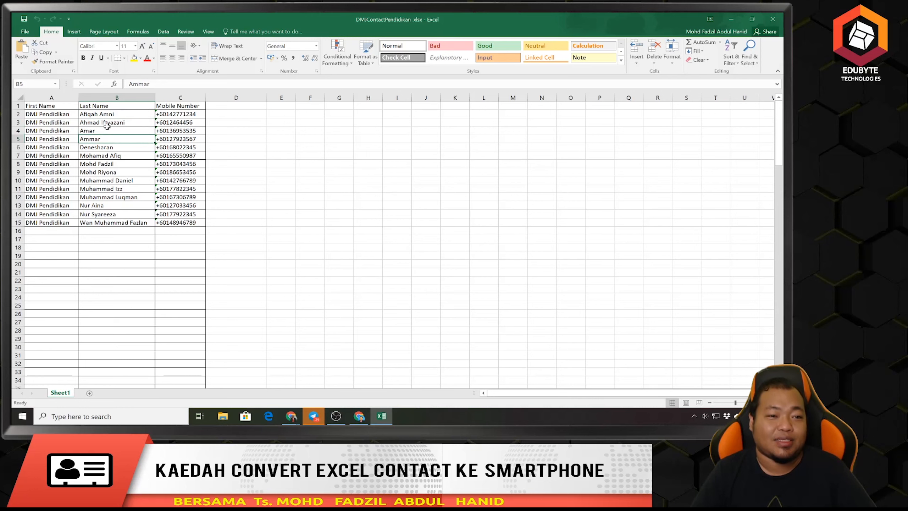
{"action": "left_click_drag", "start_coordinate": [96, 234], "coordinate": [94, 114]}
{"action": "left_click_drag", "start_coordinate": [54, 230], "coordinate": [52, 114]}
{"action": "left_click", "coordinate": [97, 178]}
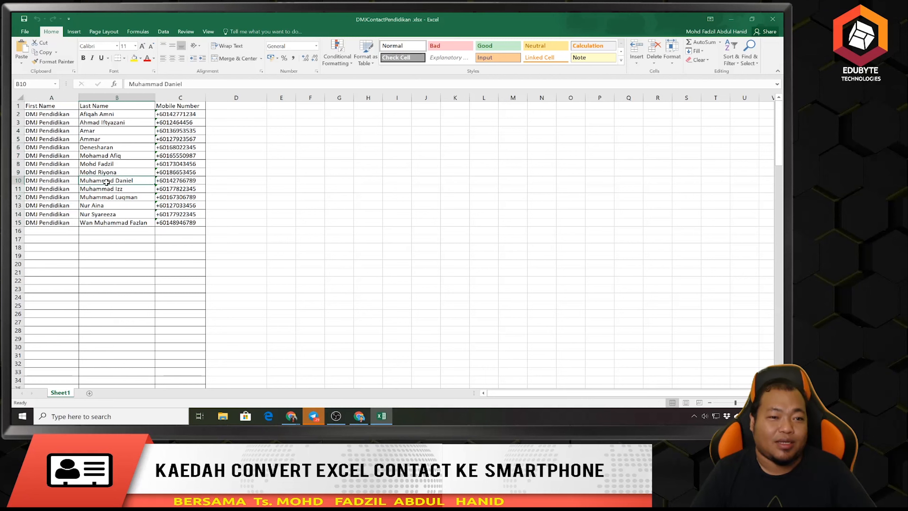
{"action": "left_click", "coordinate": [95, 114]}
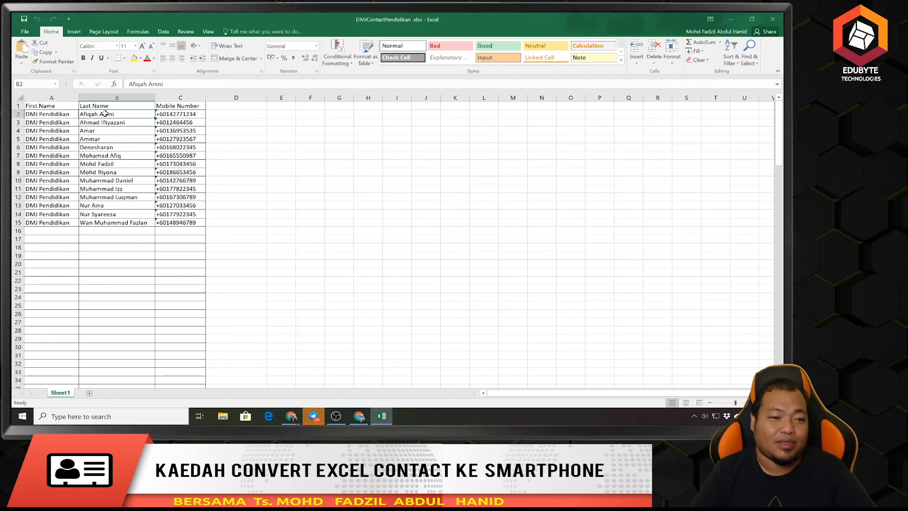
{"action": "left_click", "coordinate": [112, 222]}
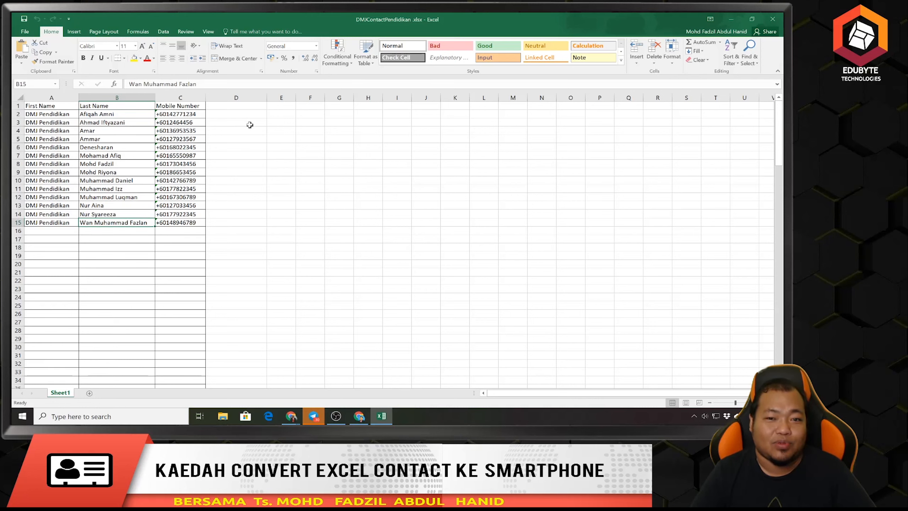
Enter a sample contact name followed by DMJ Pendidikan in cell E3 and clear that cell.
{"action": "double_click", "coordinate": [275, 125]}
{"action": "type", "text": "Afiqah DMJ"}
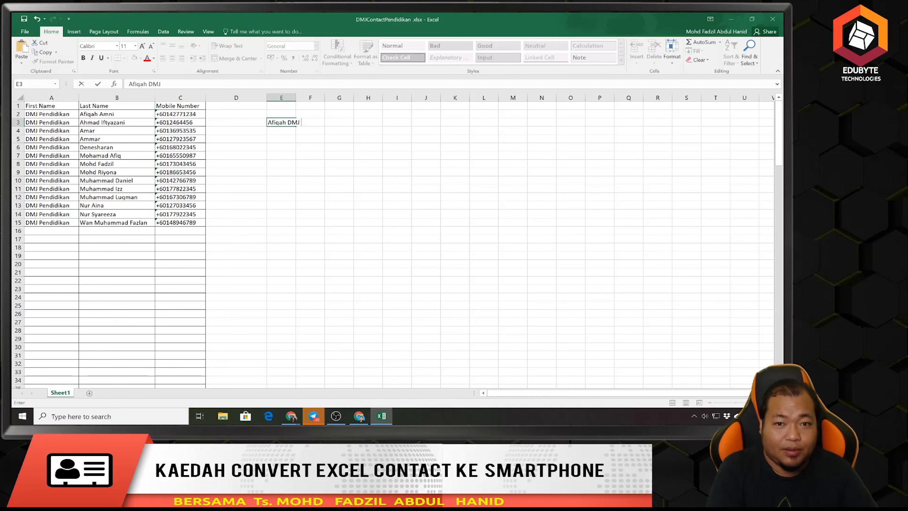
{"action": "type", "text": " Pendidikan"}
{"action": "left_click_drag", "start_coordinate": [281, 147], "coordinate": [285, 163]}
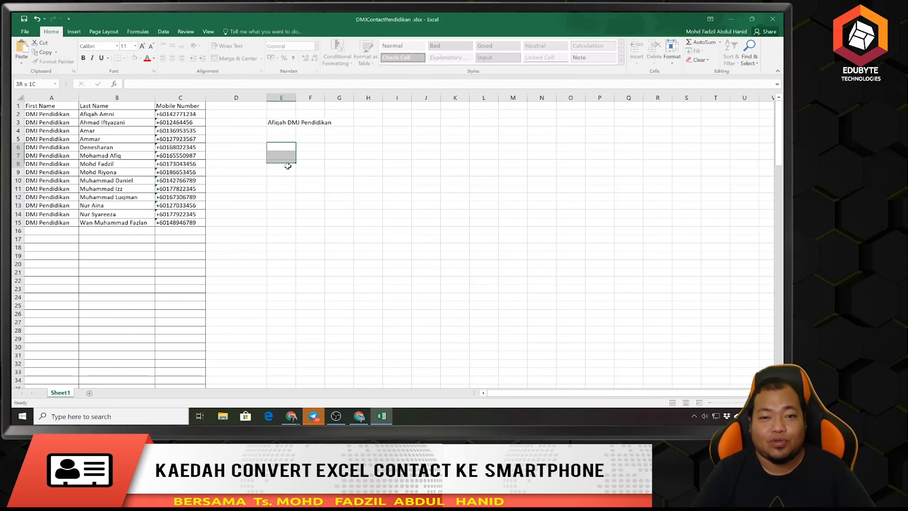
{"action": "left_click", "coordinate": [283, 123]}
{"action": "key", "text": "Delete"}
{"action": "left_click", "coordinate": [283, 148]}
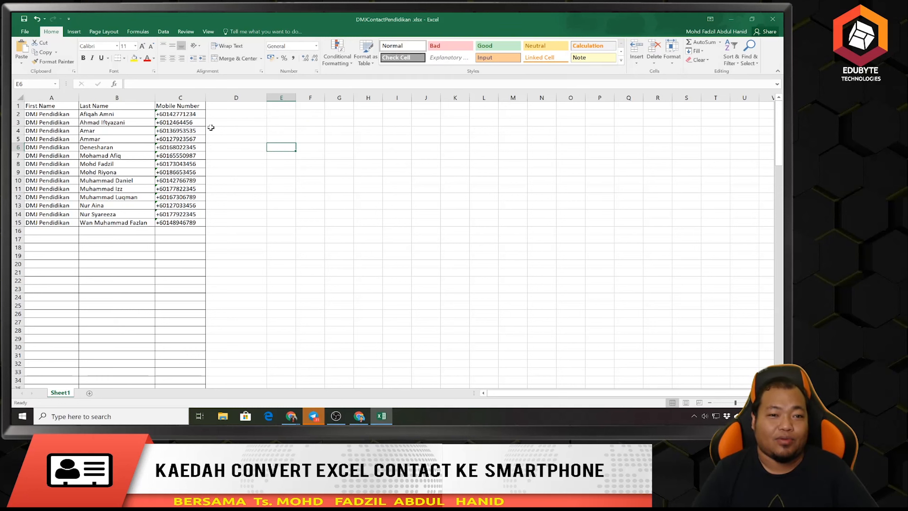
Format the Mobile Number cells C2 to C32 as Text.
{"action": "left_click", "coordinate": [182, 240]}
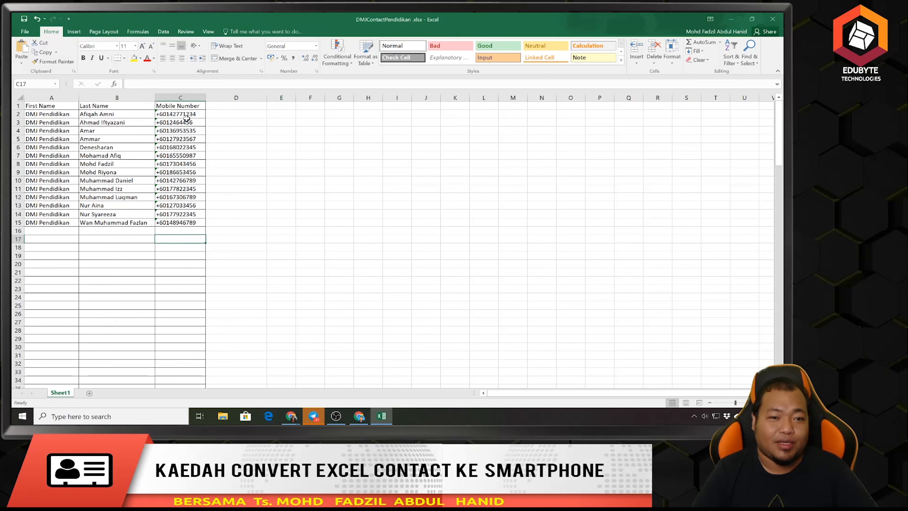
{"action": "left_click_drag", "start_coordinate": [189, 114], "coordinate": [182, 326]}
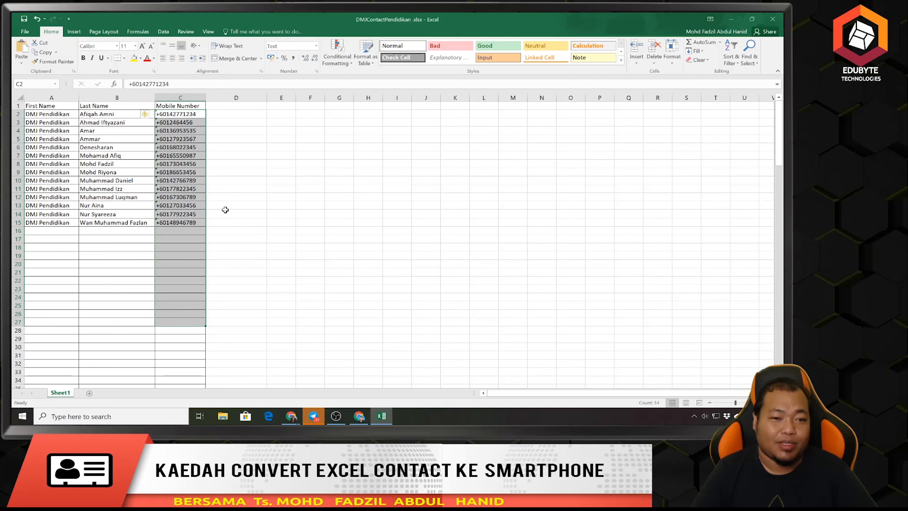
{"action": "left_click", "coordinate": [218, 144]}
{"action": "left_click_drag", "start_coordinate": [188, 113], "coordinate": [182, 364]}
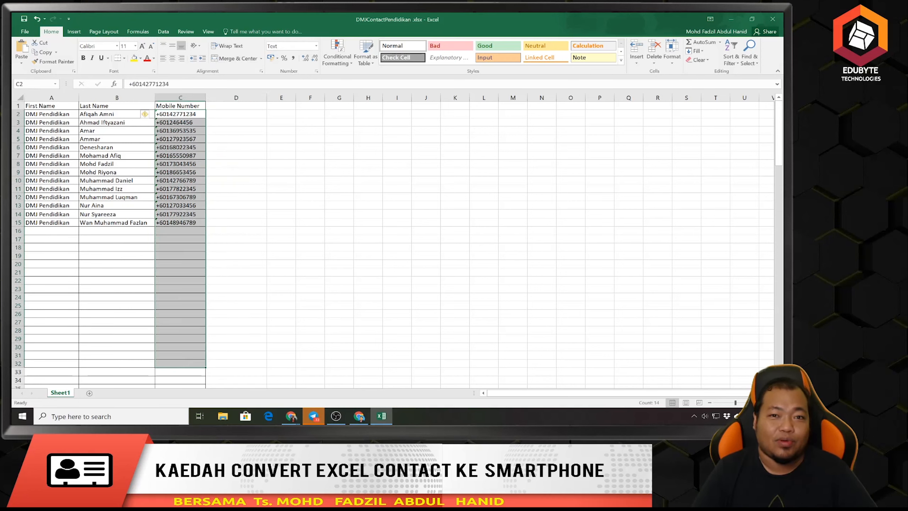
{"action": "left_click", "coordinate": [316, 46]}
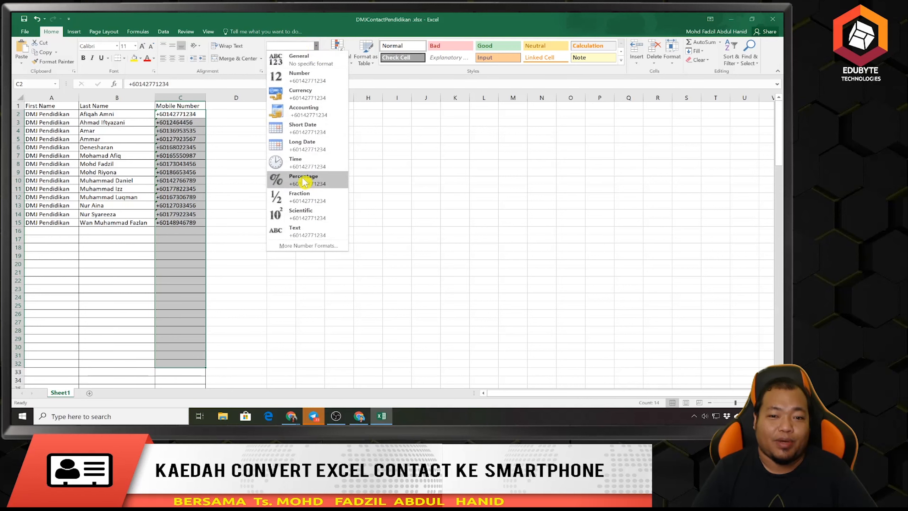
{"action": "left_click", "coordinate": [296, 228]}
{"action": "left_click", "coordinate": [176, 199]}
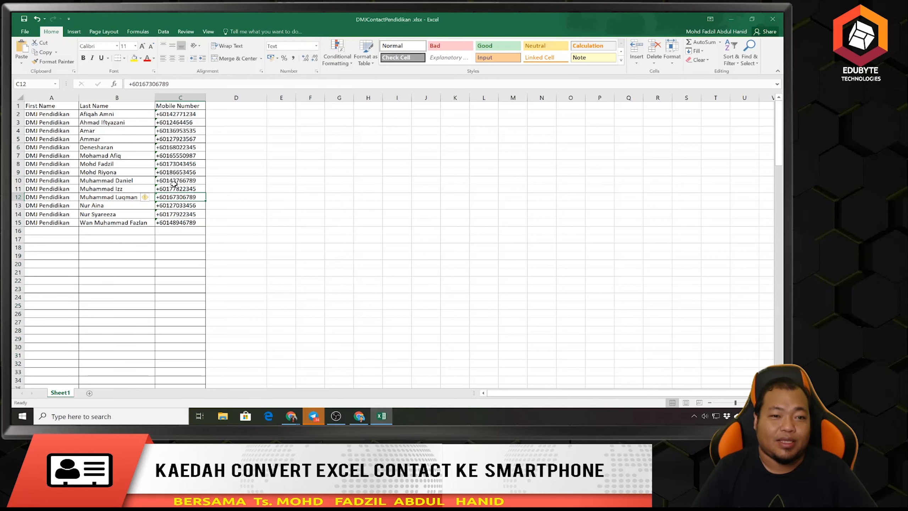
Enter the note "ALT + F11" in cell D19 and clear it.
{"action": "left_click", "coordinate": [229, 118]}
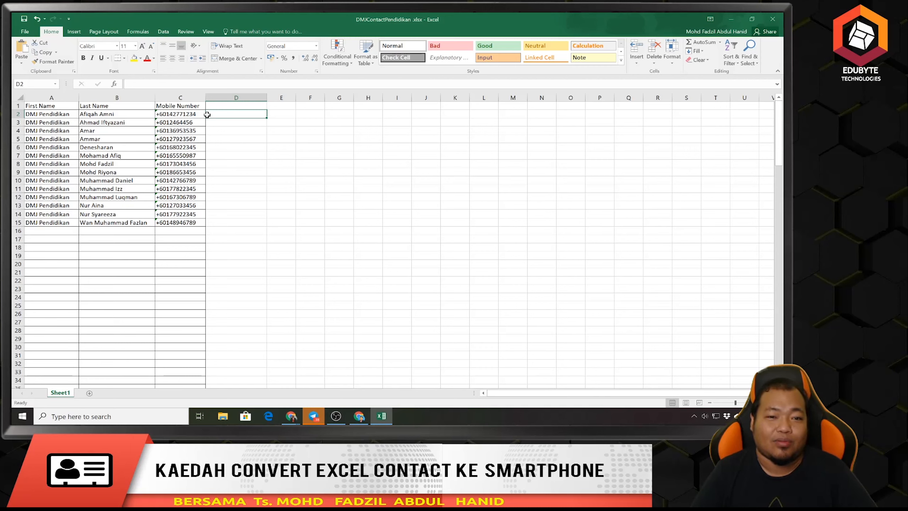
{"action": "left_click_drag", "start_coordinate": [225, 150], "coordinate": [224, 155]}
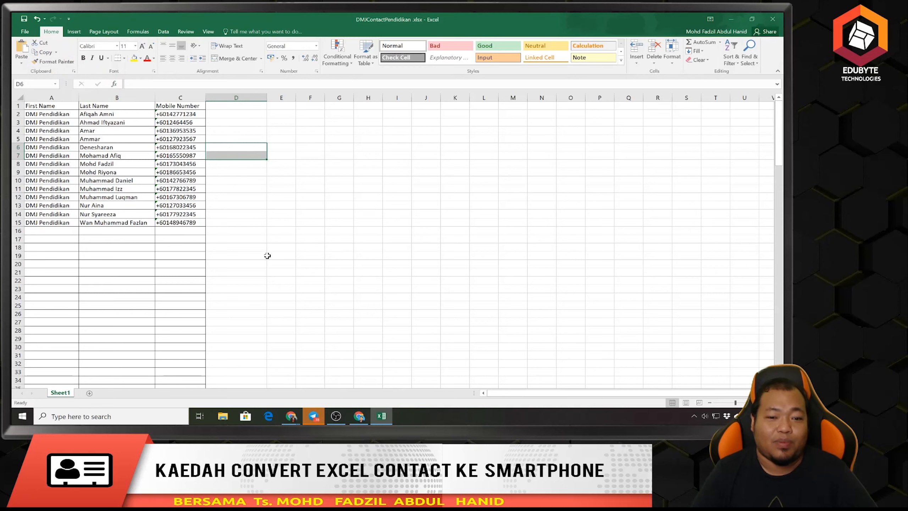
{"action": "left_click", "coordinate": [223, 255]}
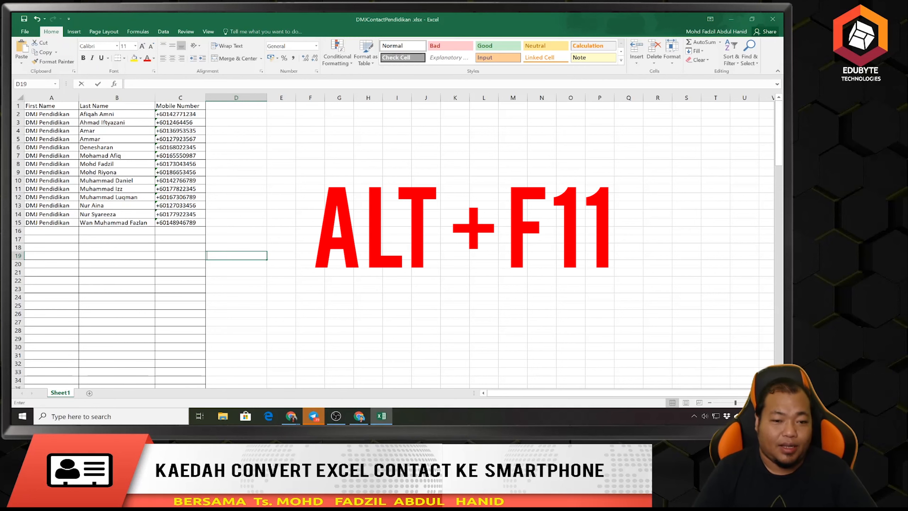
{"action": "type", "text": "ALT"}
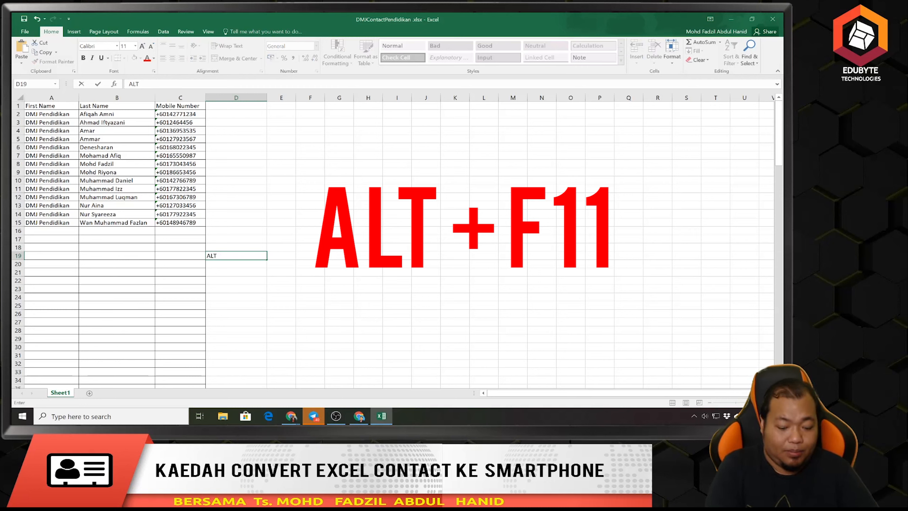
{"action": "type", "text": " + F11"}
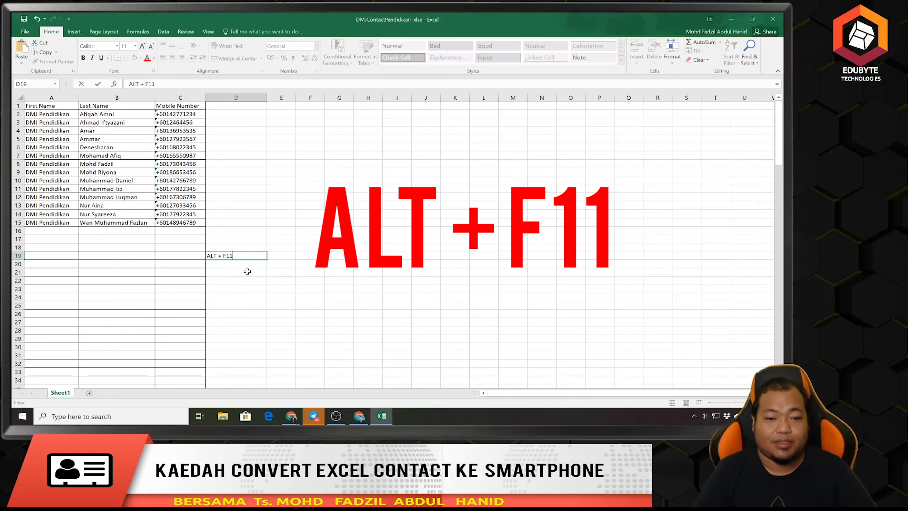
{"action": "key", "text": "Return"}
{"action": "left_click", "coordinate": [226, 256]}
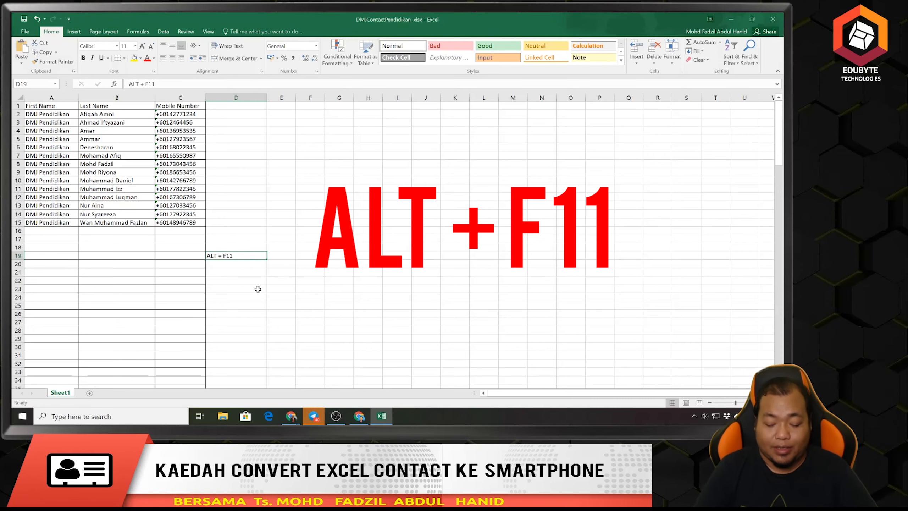
{"action": "key", "text": "Delete"}
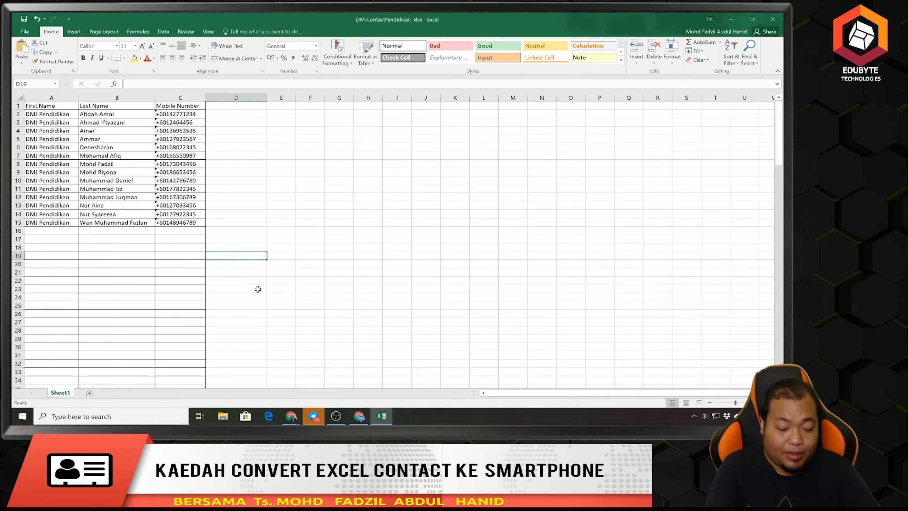
Open the Visual Basic editor and insert a new module into the workbook's VBA project.
{"action": "key", "text": "alt+F11"}
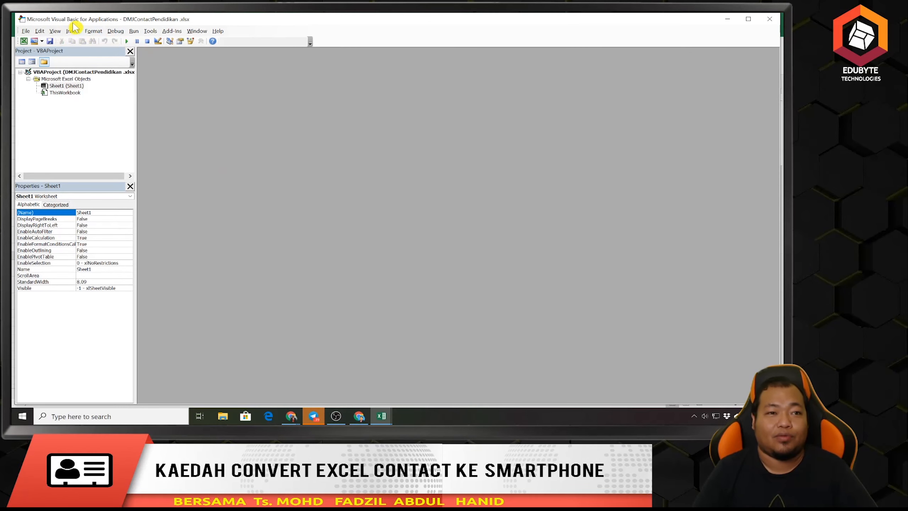
{"action": "left_click", "coordinate": [58, 87]}
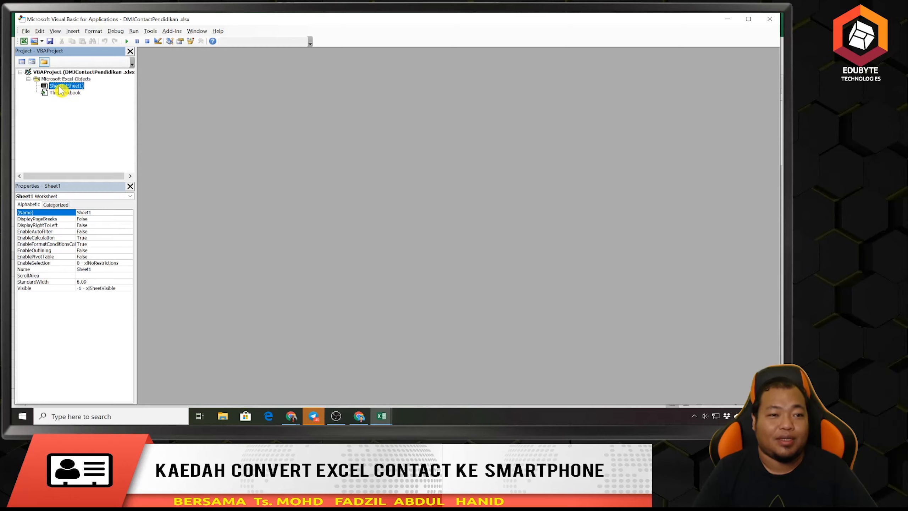
{"action": "right_click", "coordinate": [60, 86]}
{"action": "mouse_move", "coordinate": [116, 122]}
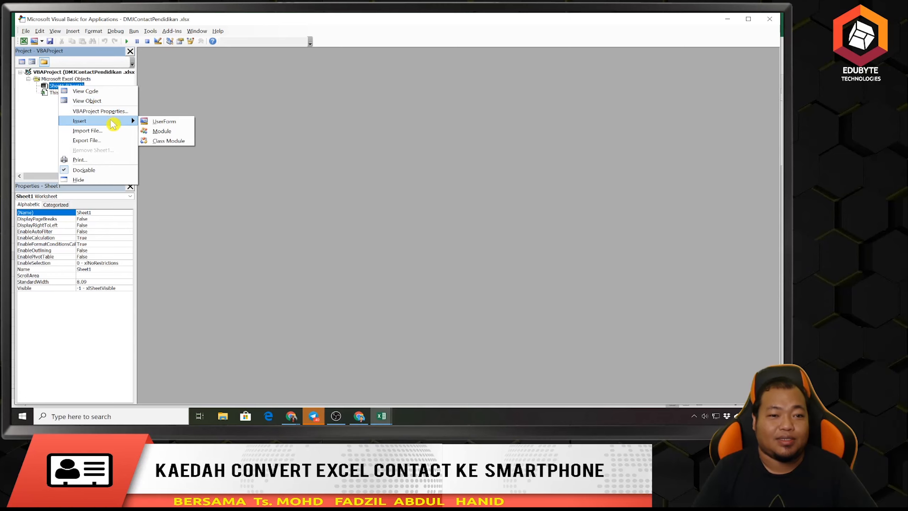
{"action": "left_click", "coordinate": [161, 131]}
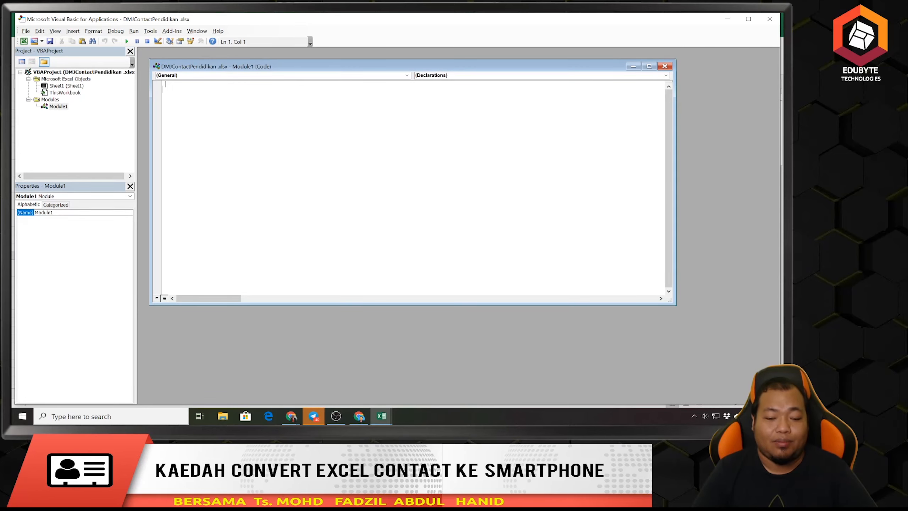
Switch to Chrome and open the shortened link to the vCard script from the Excel-to-smartphone contact tutorial post.
{"action": "left_click", "coordinate": [360, 419]}
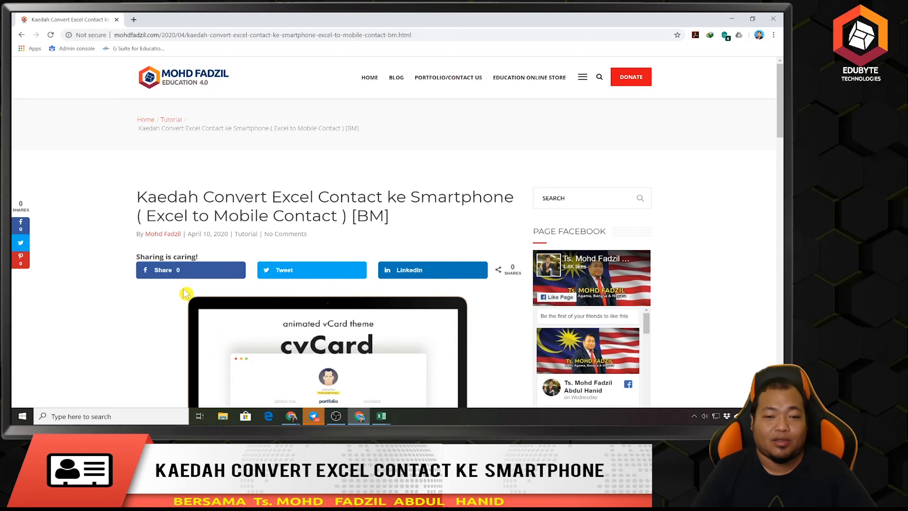
{"action": "scroll", "coordinate": [184, 293], "scroll_direction": "down", "scroll_amount": 5}
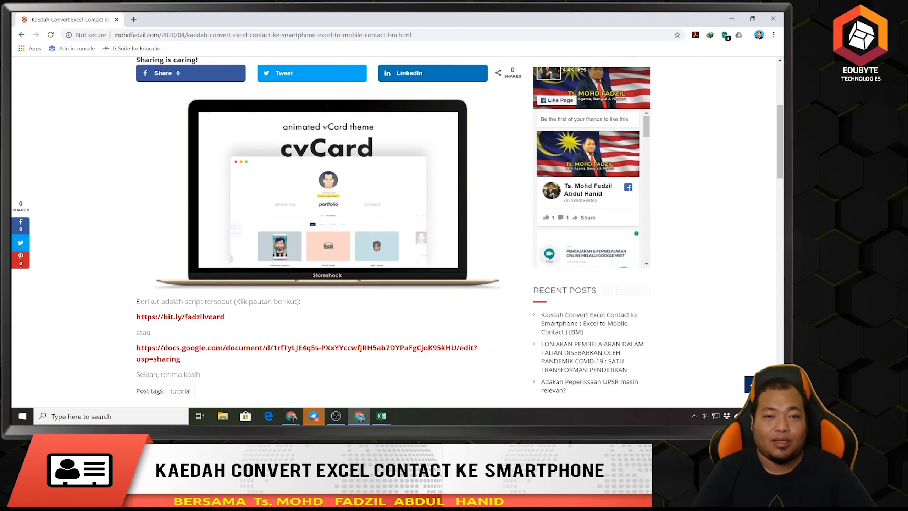
{"action": "scroll", "coordinate": [178, 123], "scroll_direction": "up", "scroll_amount": 4}
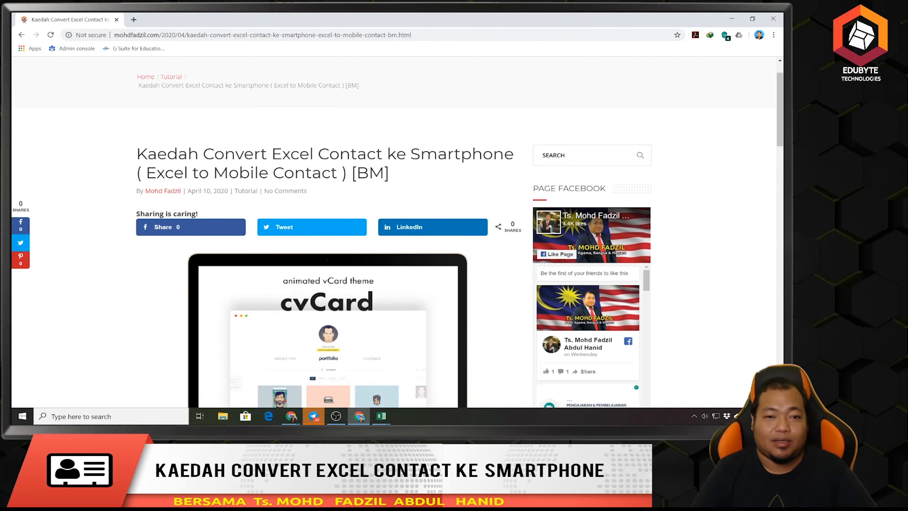
{"action": "scroll", "coordinate": [267, 239], "scroll_direction": "down", "scroll_amount": 8}
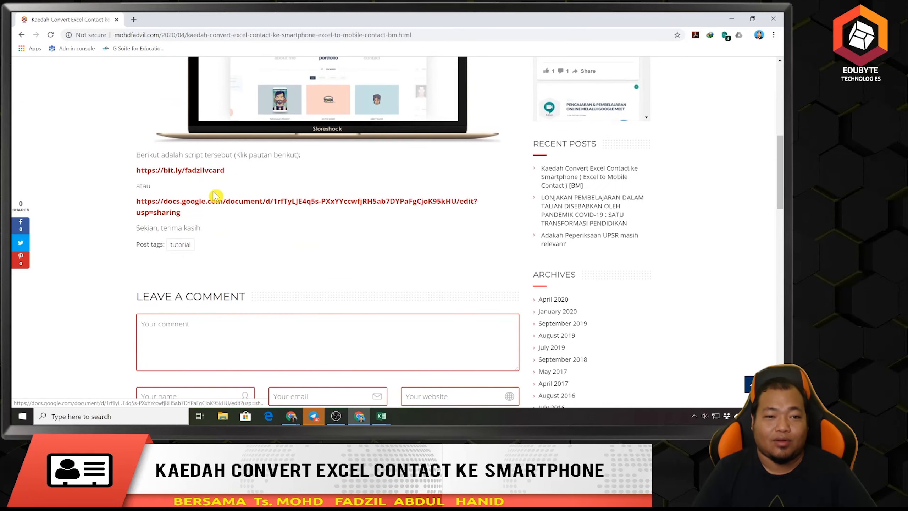
{"action": "left_click", "coordinate": [186, 174]}
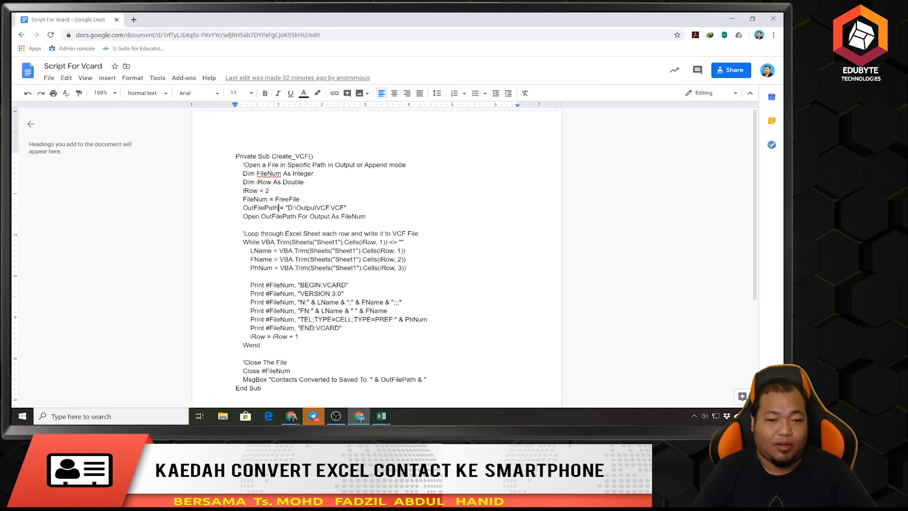
Copy the entire Create_VCF script from the document and paste it into the empty Module1 code window in the Visual Basic editor.
{"action": "key", "text": "ctrl+a"}
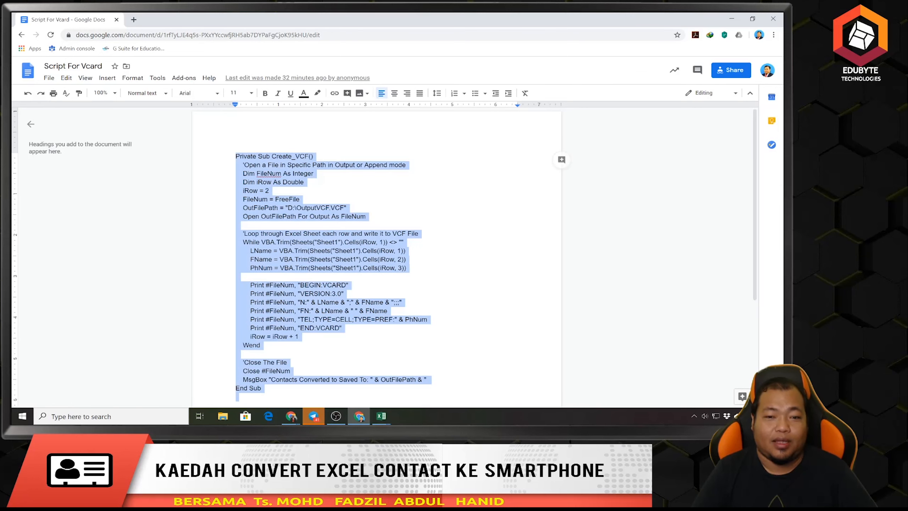
{"action": "right_click", "coordinate": [268, 187]}
{"action": "left_click", "coordinate": [298, 214]}
{"action": "left_click", "coordinate": [732, 18]}
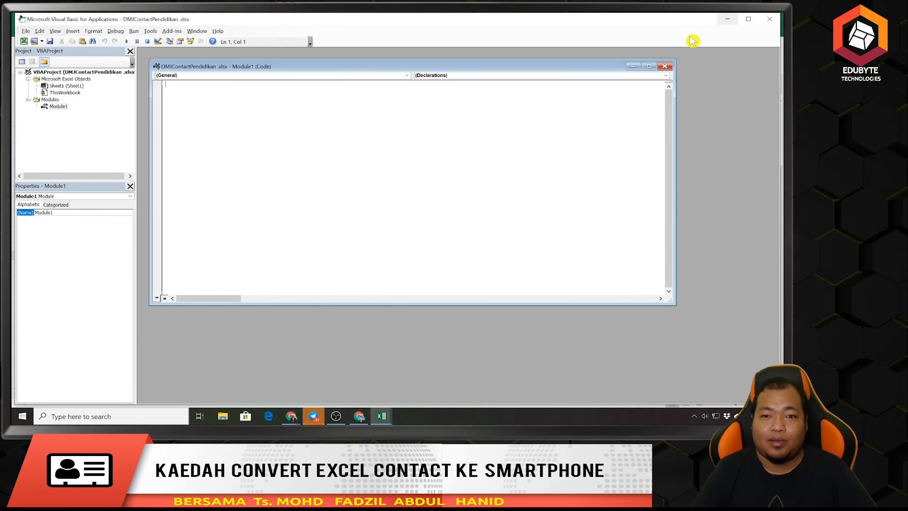
{"action": "left_click", "coordinate": [167, 88]}
{"action": "right_click", "coordinate": [194, 96]}
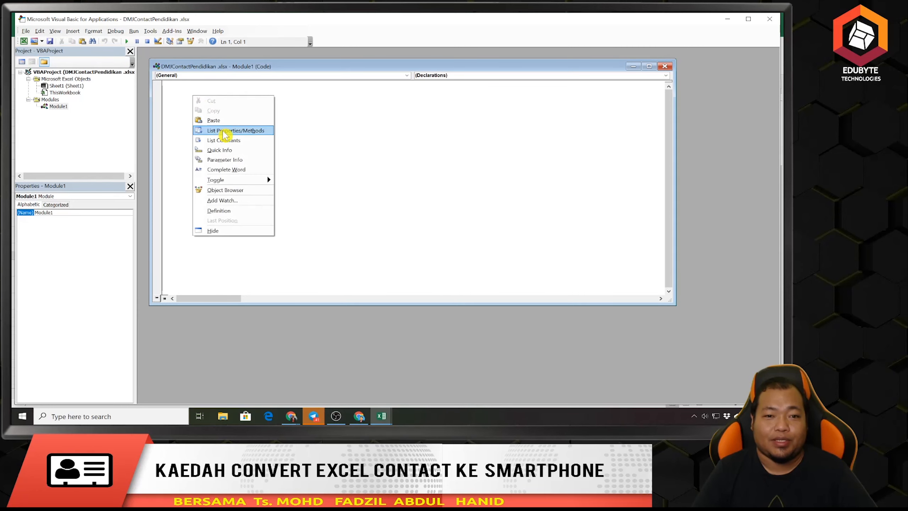
{"action": "left_click", "coordinate": [214, 120]}
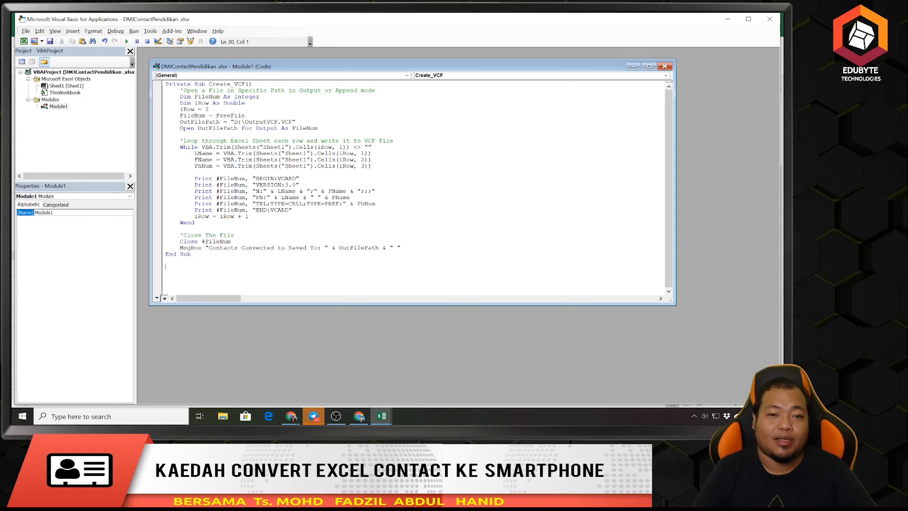
Change the drive letter in the OutFilePath line of the script to C.
{"action": "left_click", "coordinate": [236, 122]}
{"action": "key", "text": "shift+Left"}
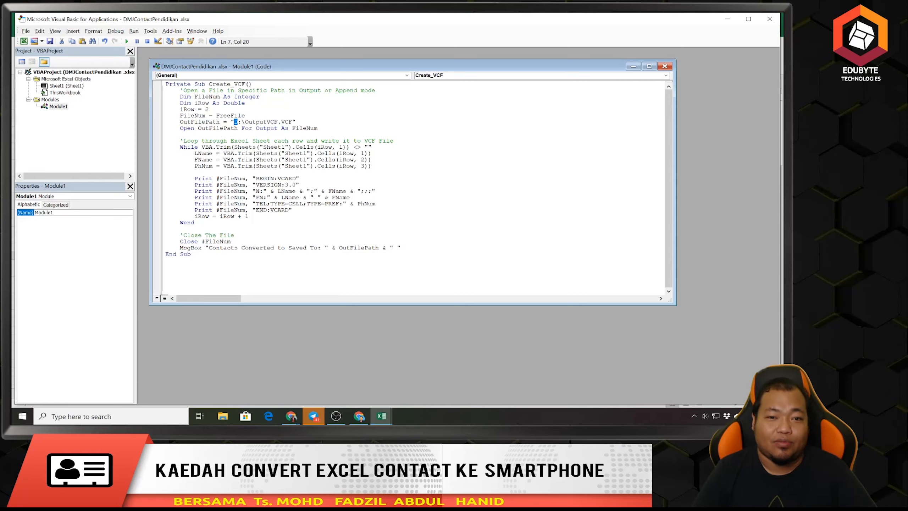
{"action": "type", "text": "C"}
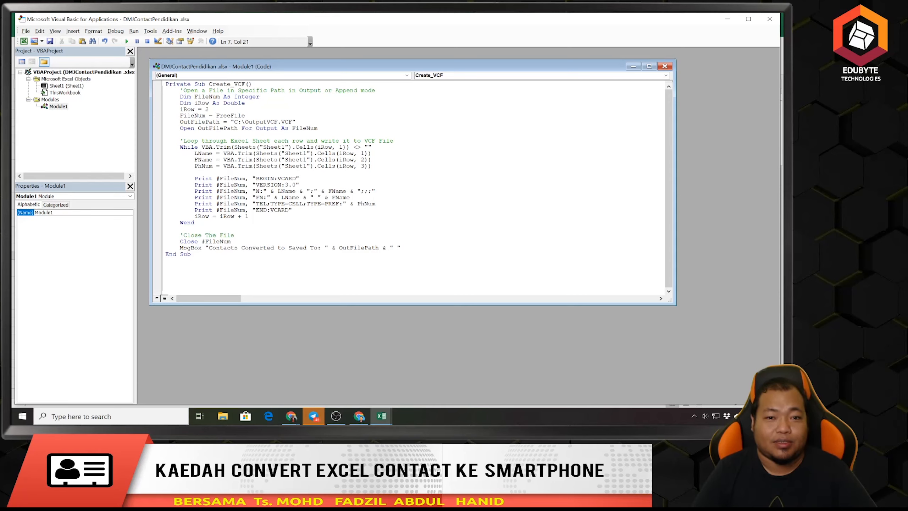
Select the file name OutputVCF, without its extension, in the OutFilePath line of the script.
{"action": "key", "text": "Right"}
{"action": "key", "text": "Right"}
{"action": "key", "text": "shift+Right"}
{"action": "key", "text": "shift+Right"}
{"action": "key", "text": "shift+Right"}
{"action": "key", "text": "shift+Right"}
{"action": "key", "text": "shift+Right"}
{"action": "key", "text": "shift+Right"}
{"action": "key", "text": "shift+Right"}
{"action": "key", "text": "shift+Right"}
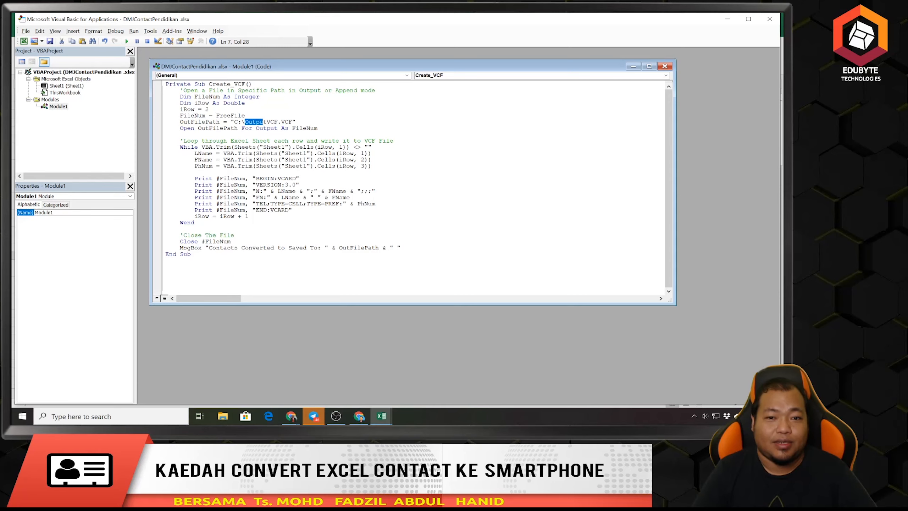
{"action": "key", "text": "shift+Right"}
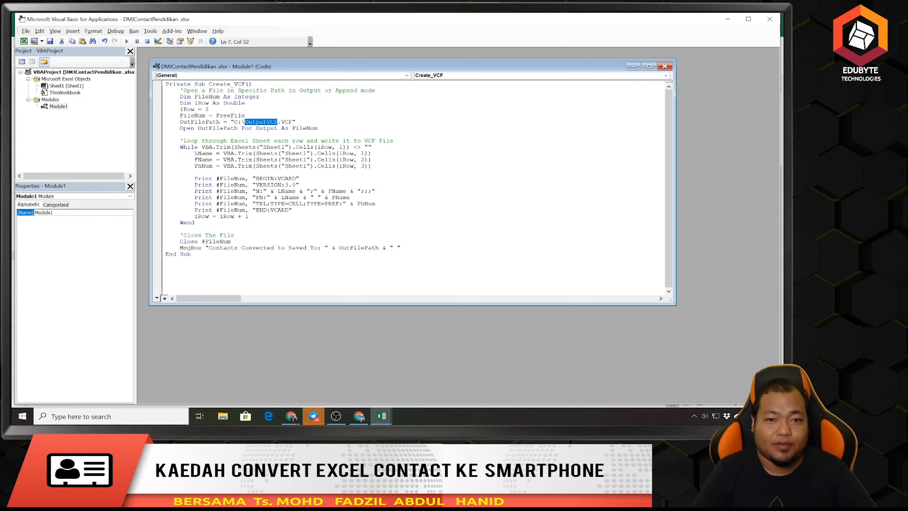